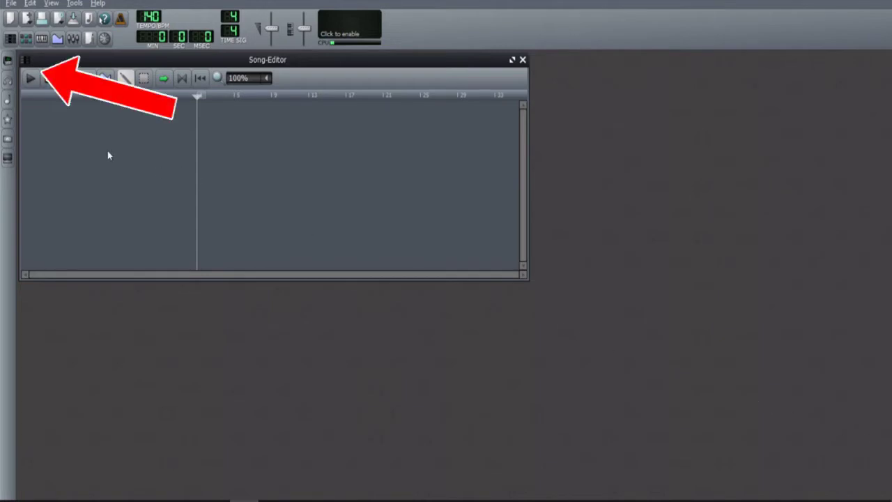
# - Add an Sf2 Player instrument from the Instrument Plugins list as a new track in the Song-Editor
pyautogui.click(8, 61)
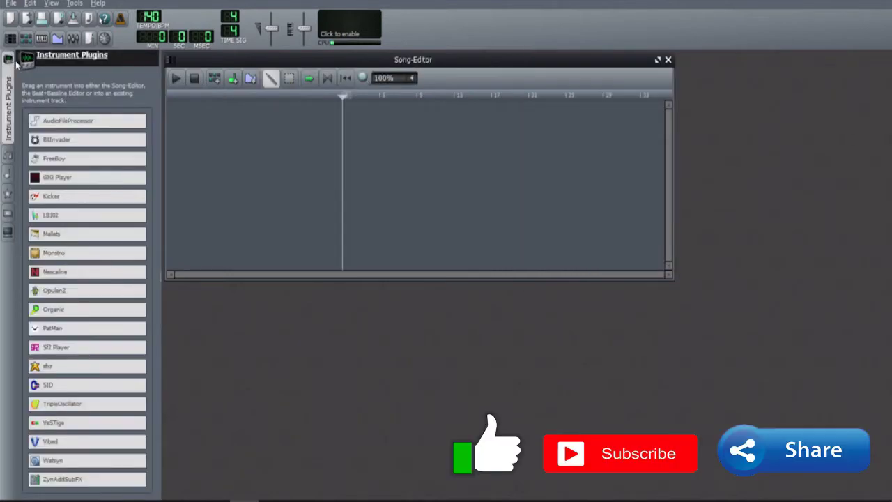
pyautogui.moveTo(78, 143)
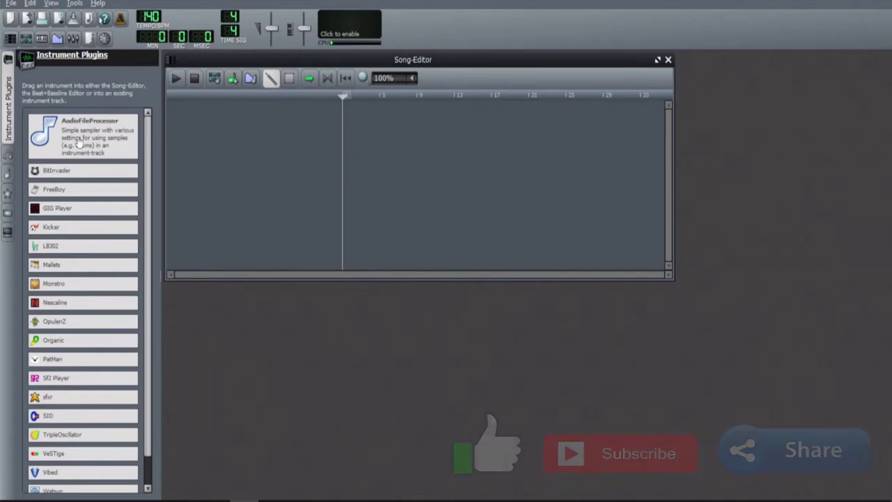
pyautogui.moveTo(70, 255)
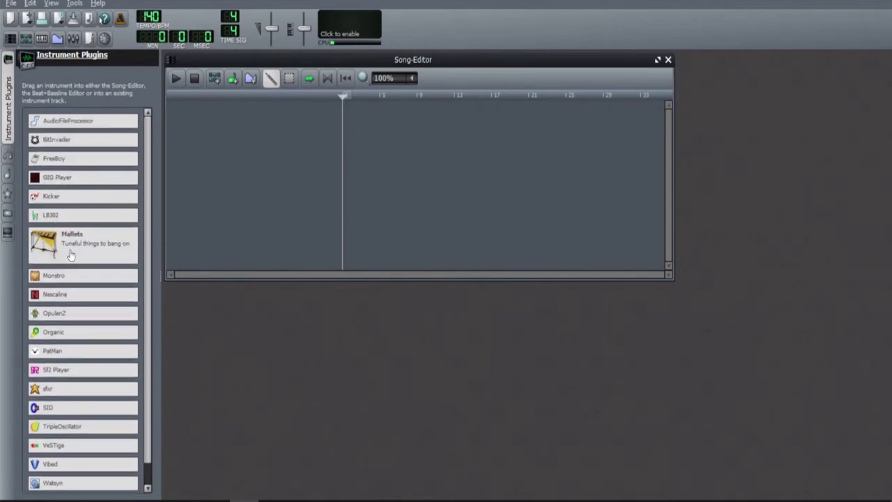
pyautogui.moveTo(71, 356)
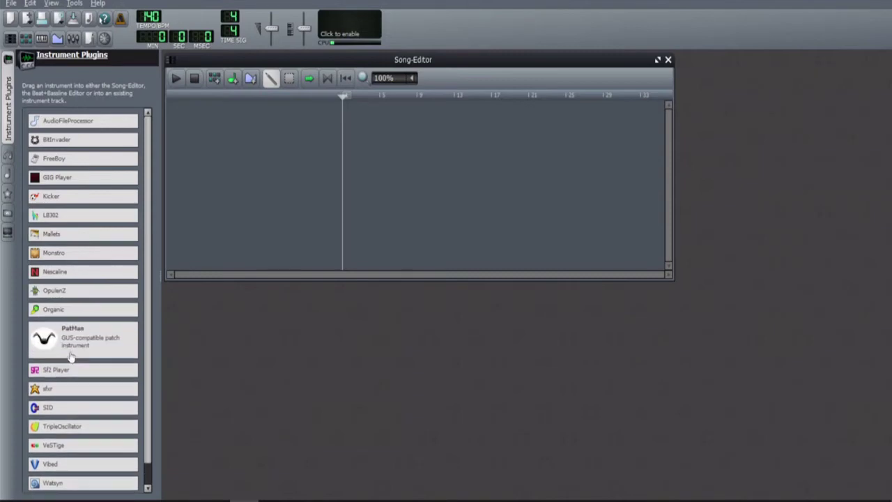
pyautogui.moveTo(102, 371)
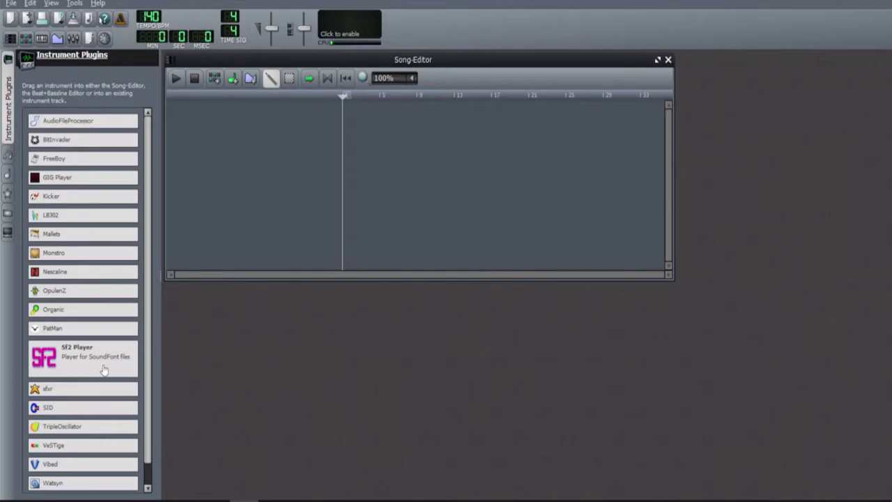
pyautogui.moveTo(103, 370); pyautogui.dragTo(257, 142)
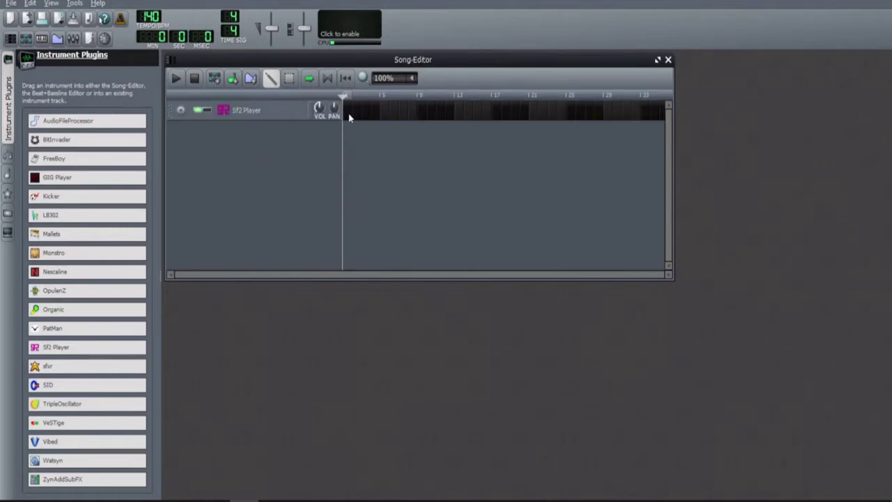
# - Draw a melody of eight consecutive quarter notes between E4 and F5 across the first two bars of the Sf2 Player track's piano roll
pyautogui.doubleClick(349, 117)
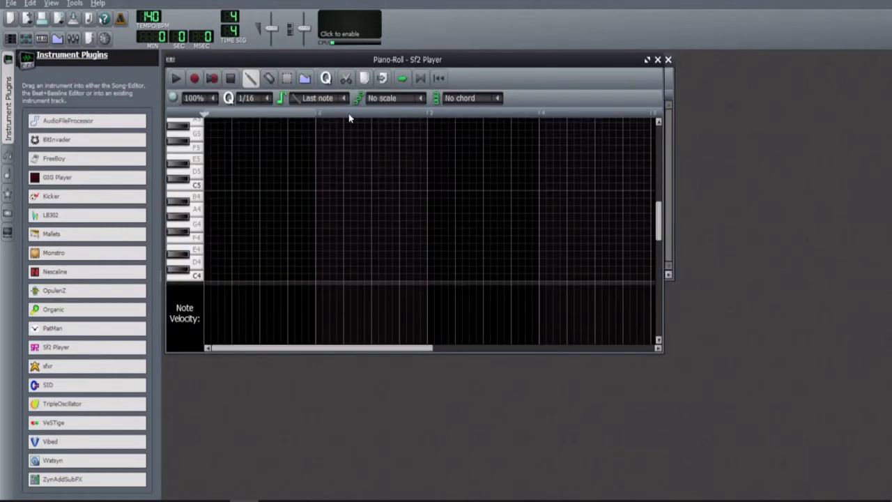
pyautogui.click(208, 224)
pyautogui.click(234, 203)
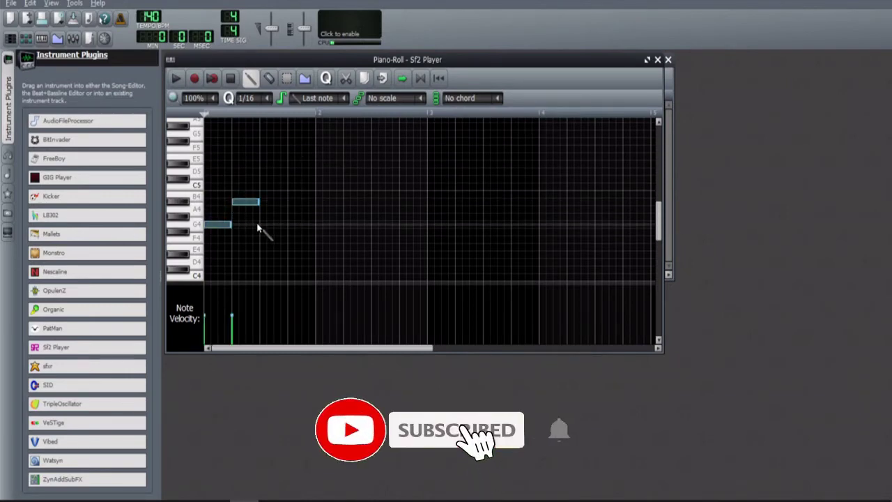
pyautogui.click(263, 239)
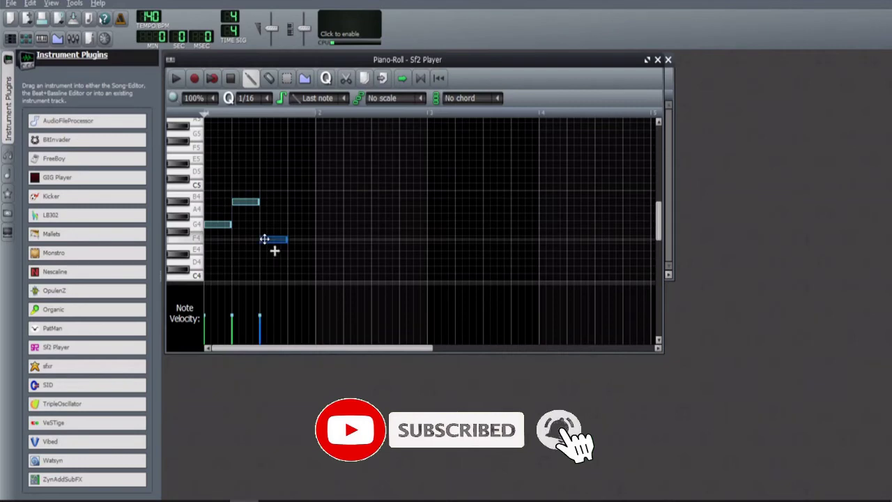
pyautogui.click(293, 179)
pyautogui.click(323, 246)
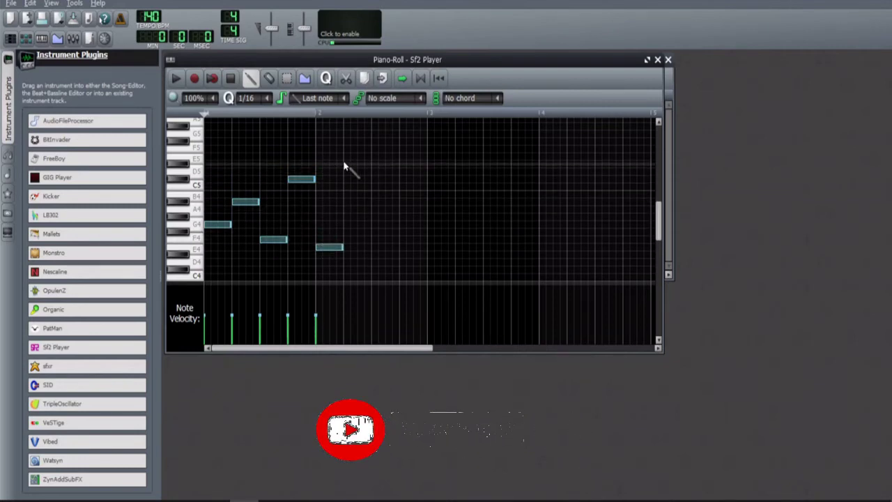
pyautogui.click(350, 186)
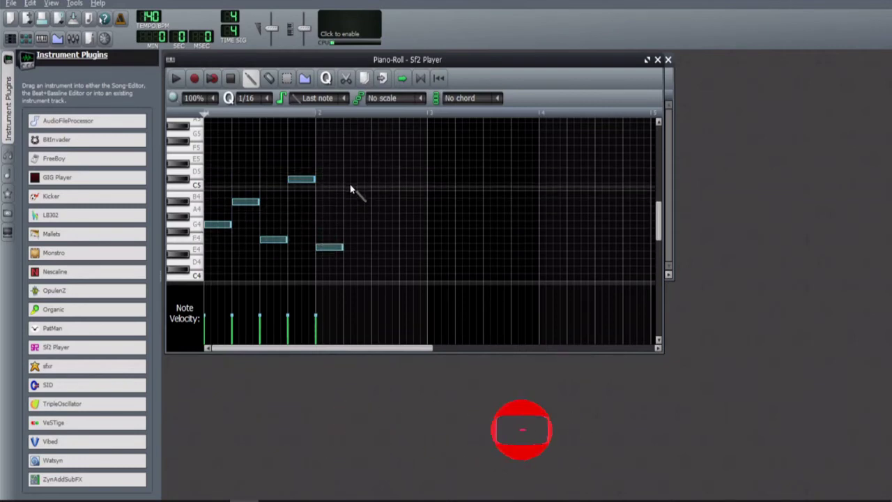
pyautogui.click(380, 216)
pyautogui.click(404, 150)
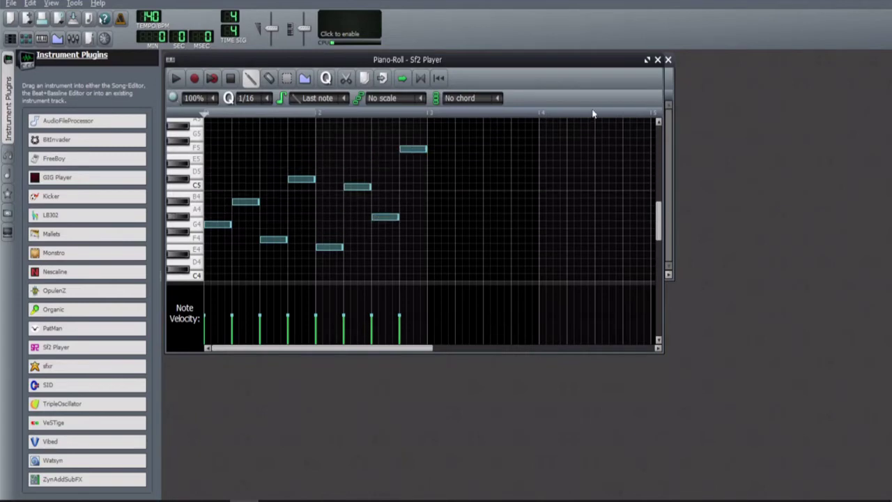
# - Close the Piano-Roll, play the song from the Song-Editor to hear the Sf2 Player pattern, and stop playback
pyautogui.click(667, 59)
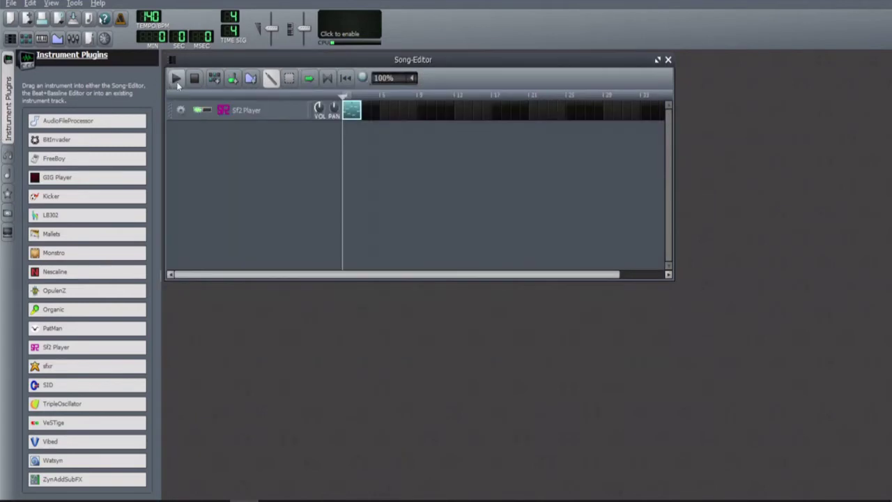
pyautogui.click(176, 78)
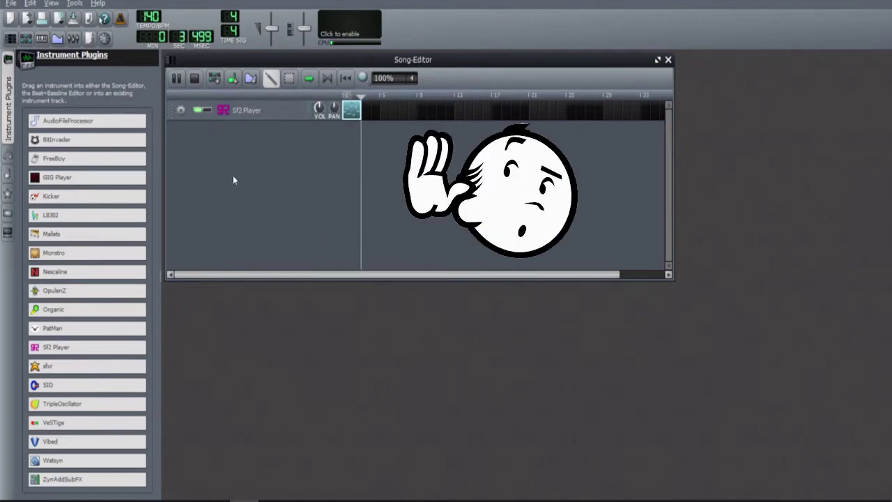
pyautogui.click(194, 79)
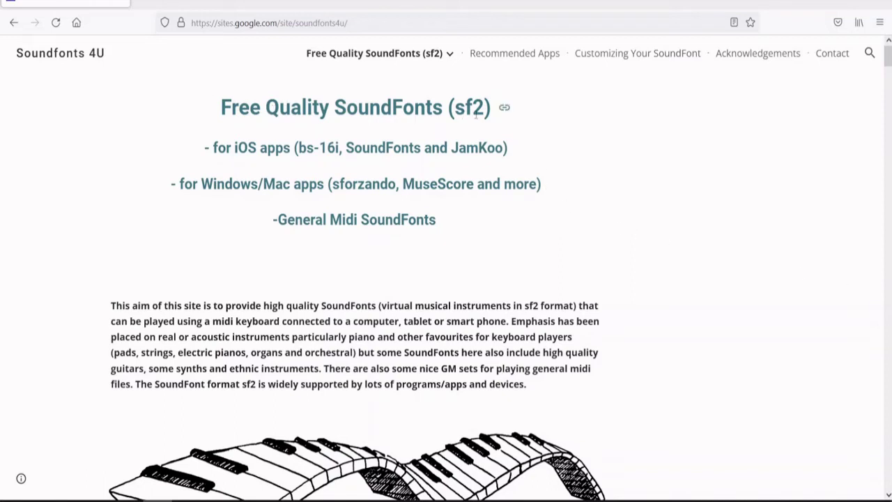
# - Switch to the browser and look through the free sf2 instrument and piano sets on the Soundfonts 4U site
pyautogui.scroll(-5, 243, 188)
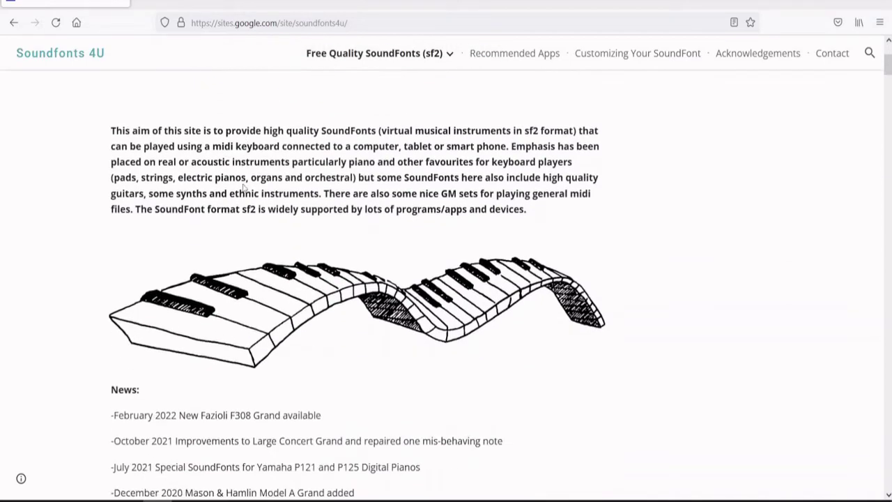
pyautogui.scroll(-5, 243, 190)
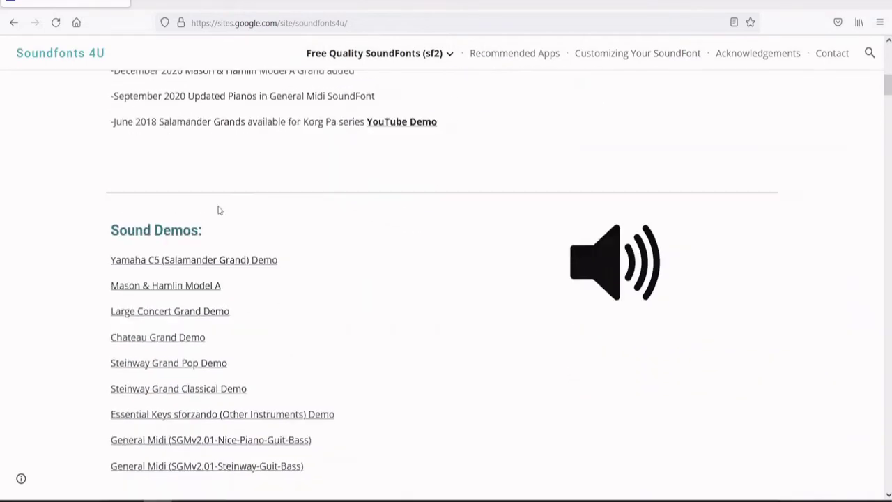
pyautogui.scroll(-7, 272, 235)
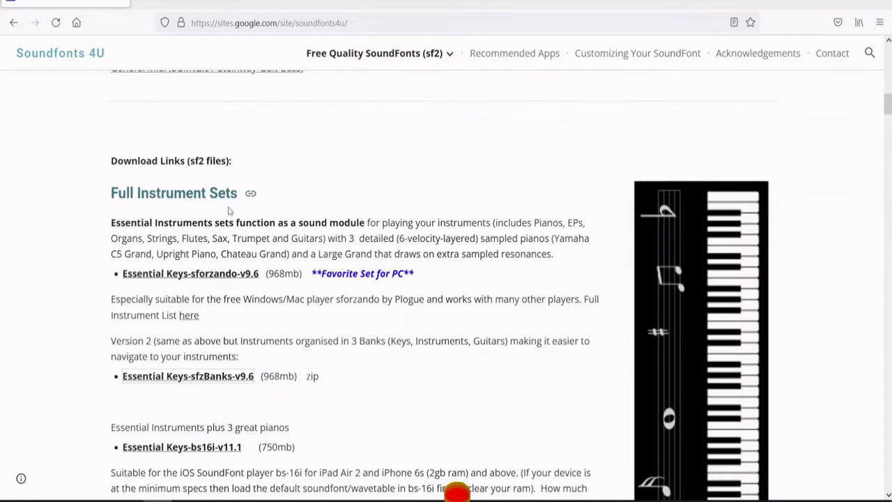
pyautogui.scroll(-6, 220, 241)
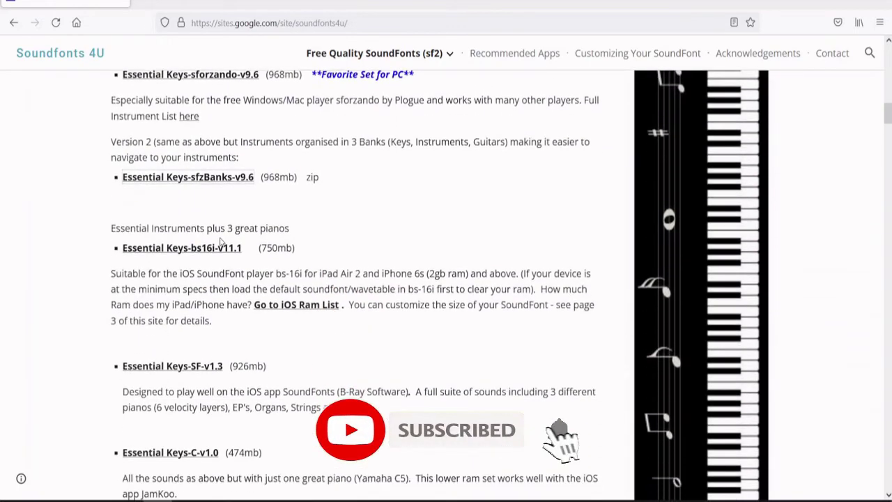
pyautogui.scroll(-12, 220, 241)
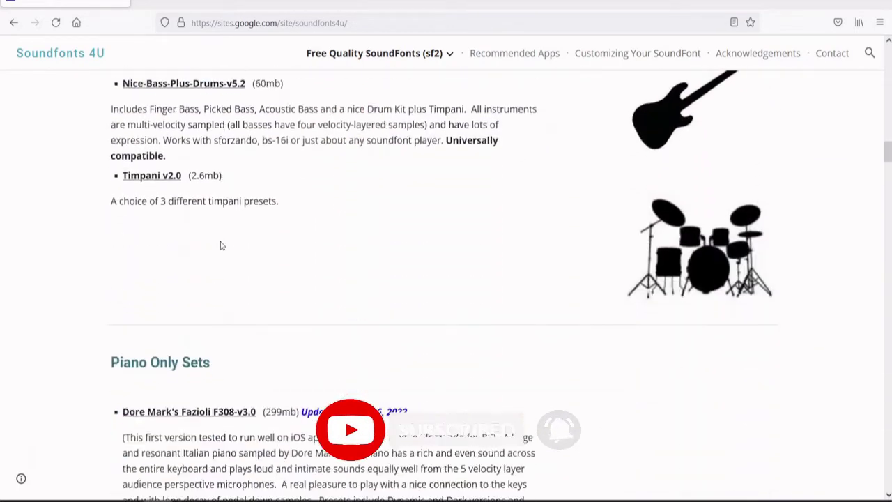
pyautogui.scroll(-18, 220, 243)
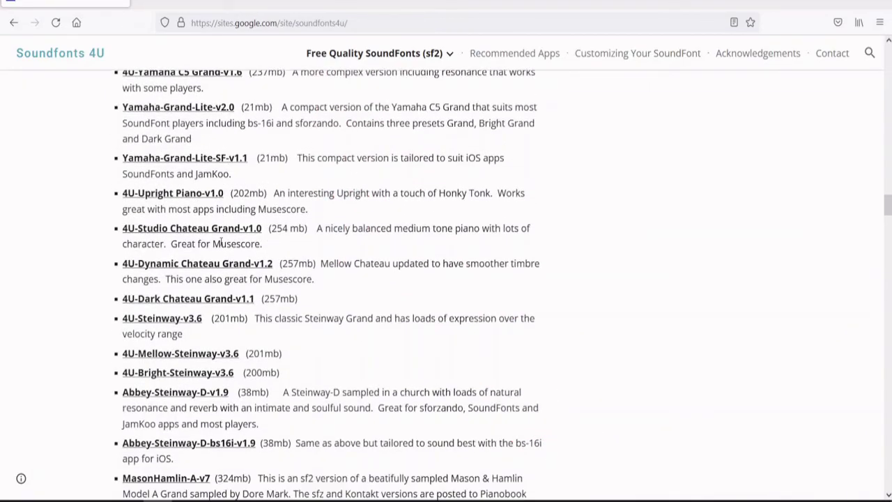
pyautogui.scroll(20, 221, 243)
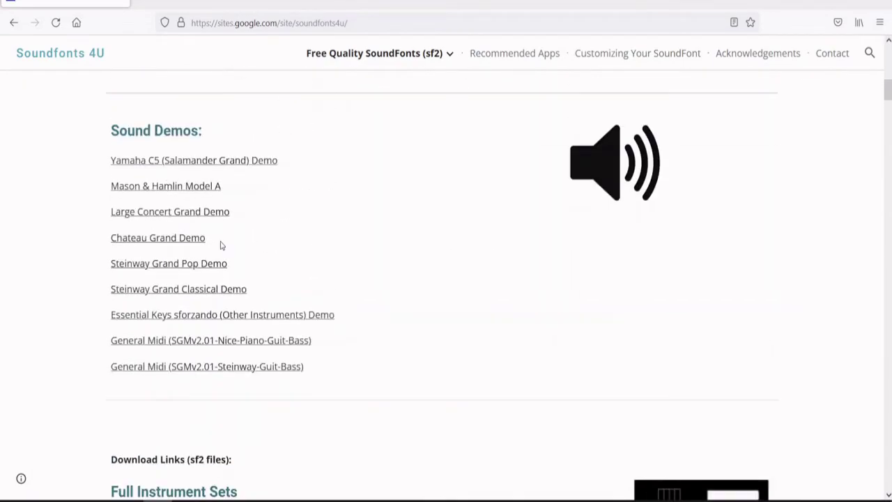
# - Download the Essential Keys-sfzBanks-v9.6 zip from the Full Instrument Sets section
pyautogui.scroll(-4, 244, 241)
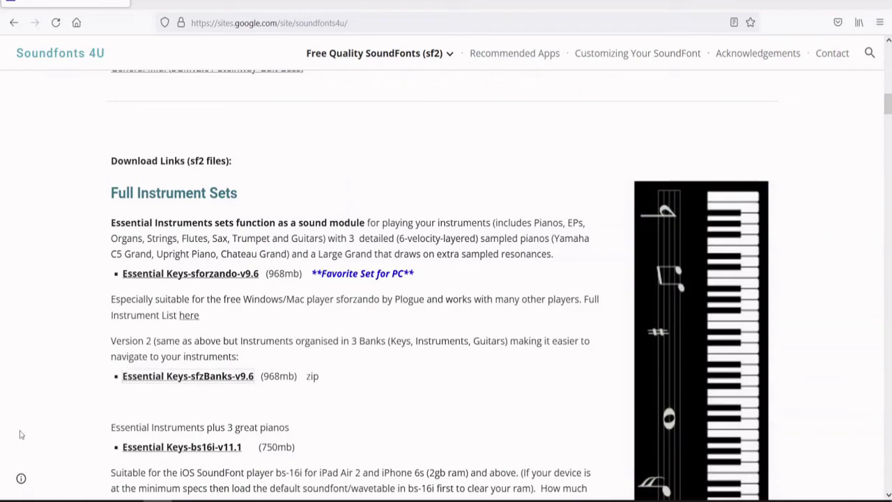
pyautogui.scroll(5, 317, 391)
pyautogui.scroll(-5, 317, 391)
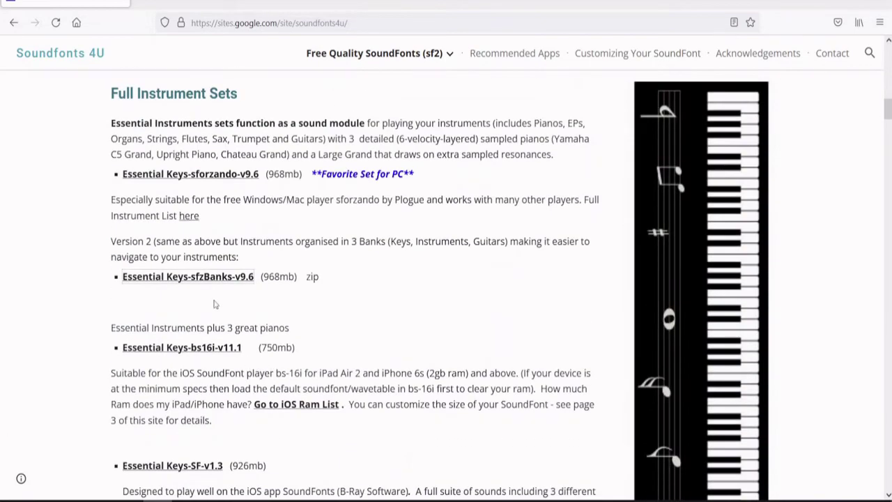
pyautogui.click(218, 277)
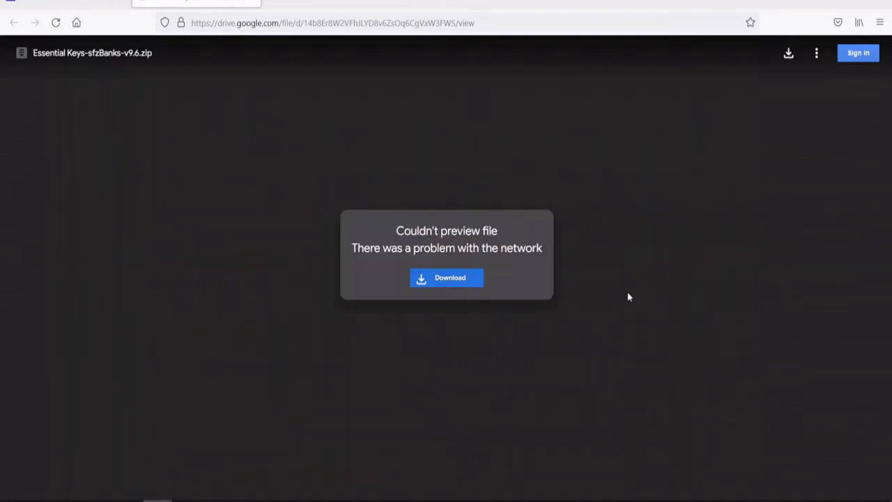
pyautogui.click(461, 281)
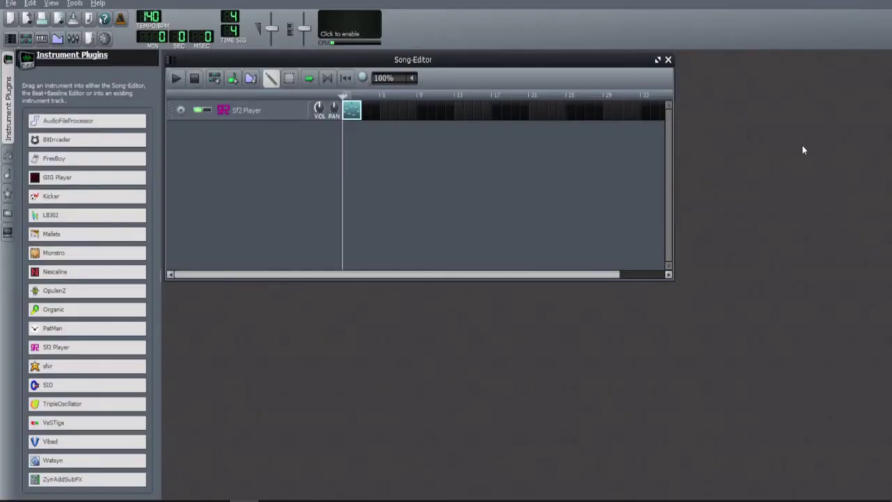
# - Back in LMMS, load Essential Keys-sforzando-v9.6.sf2 from the Desktop's SoundFonts folder into the Sf2 Player track
pyautogui.click(282, 113)
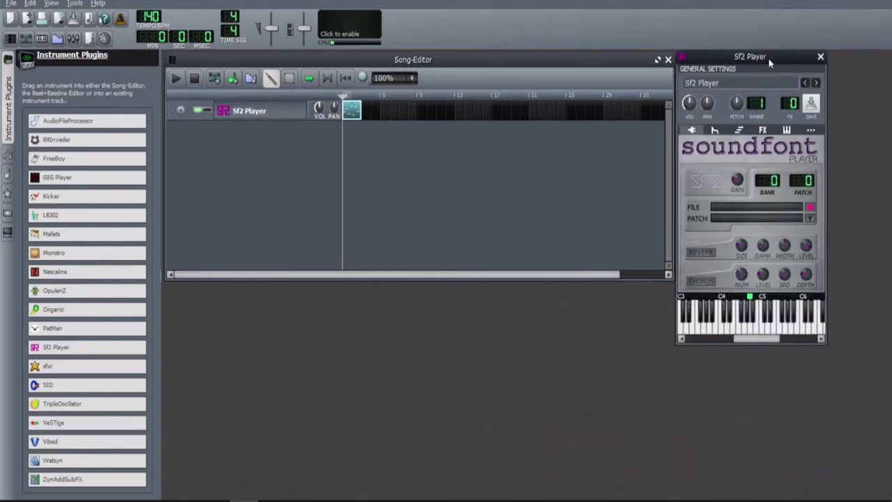
pyautogui.click(810, 207)
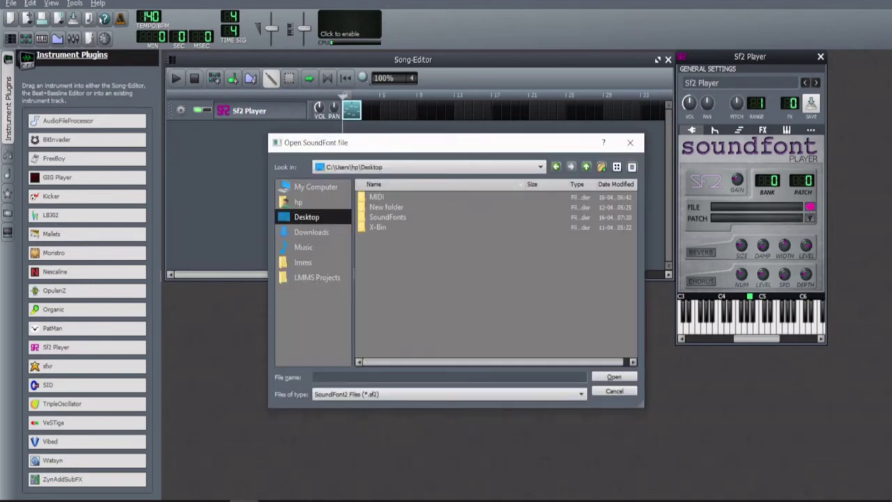
pyautogui.doubleClick(411, 216)
pyautogui.click(451, 196)
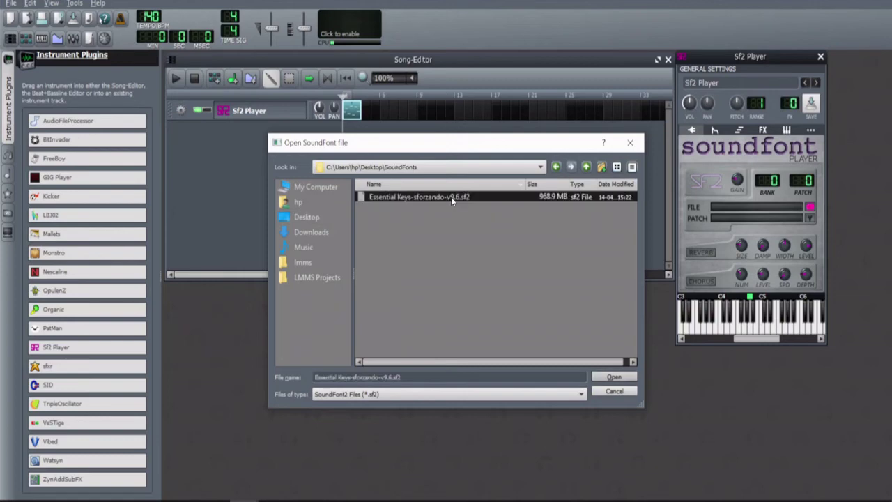
pyautogui.click(626, 380)
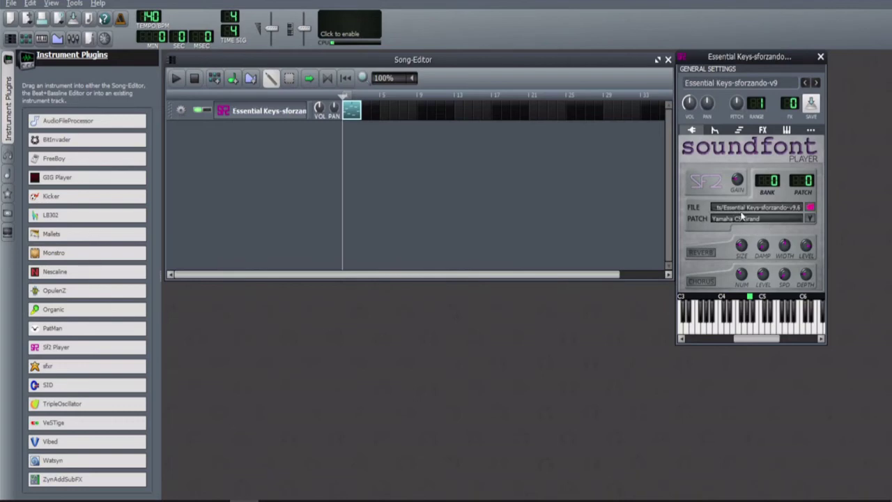
# - Browse the full patch list of the loaded Essential Keys soundfont and accept the Yamaha C5 Grand patch
pyautogui.click(810, 220)
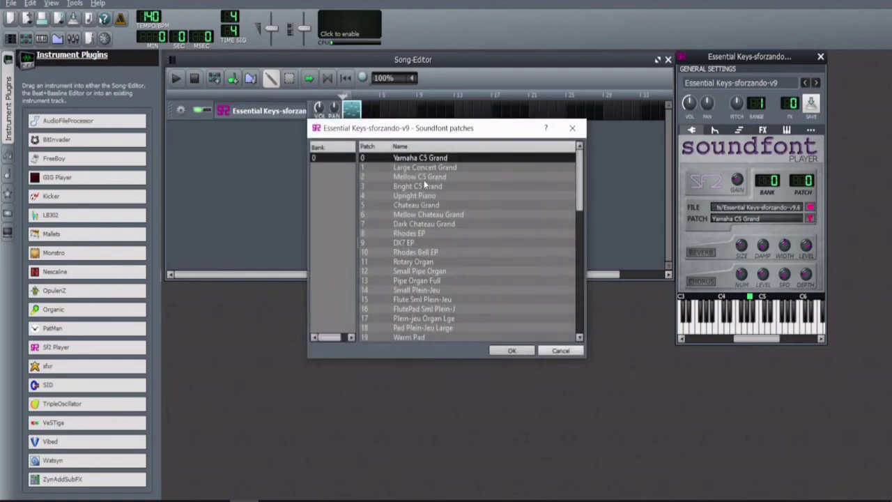
pyautogui.scroll(-2, 418, 215)
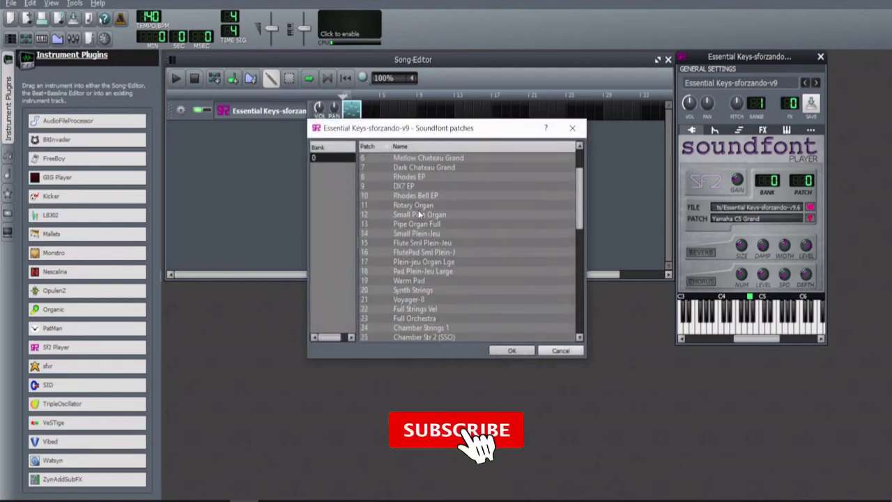
pyautogui.scroll(-9, 419, 215)
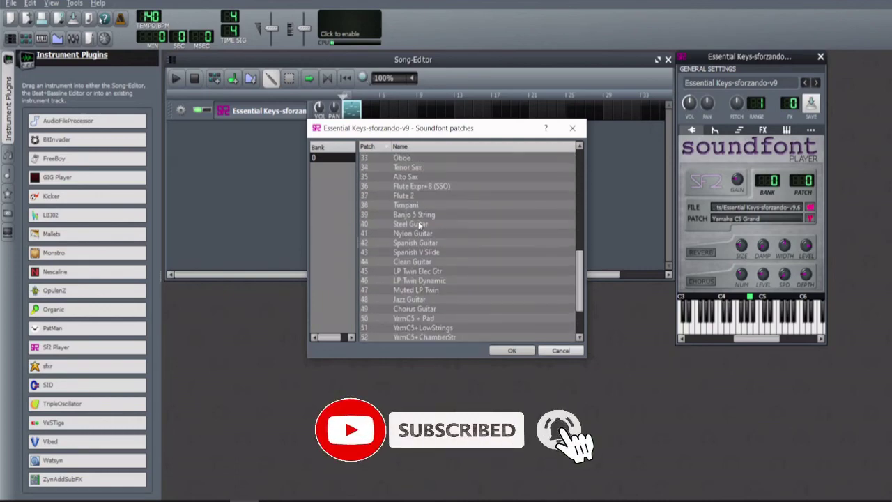
pyautogui.scroll(-3, 418, 221)
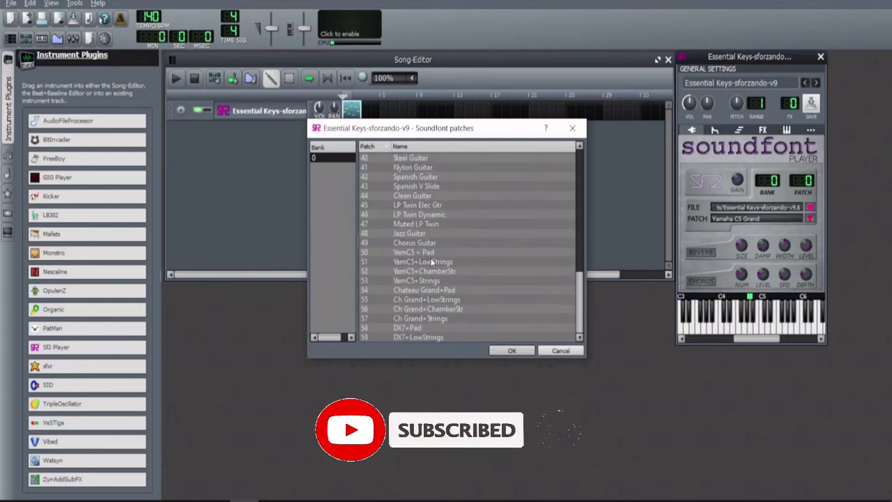
pyautogui.scroll(13, 431, 259)
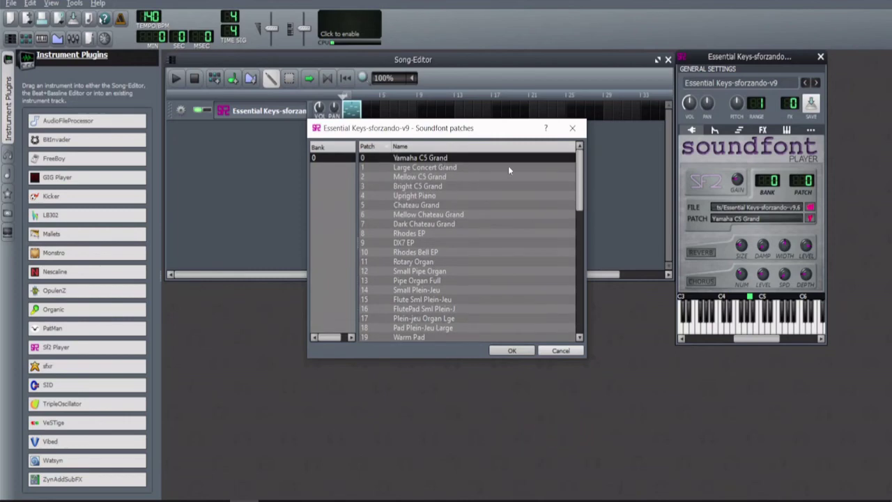
pyautogui.click(512, 351)
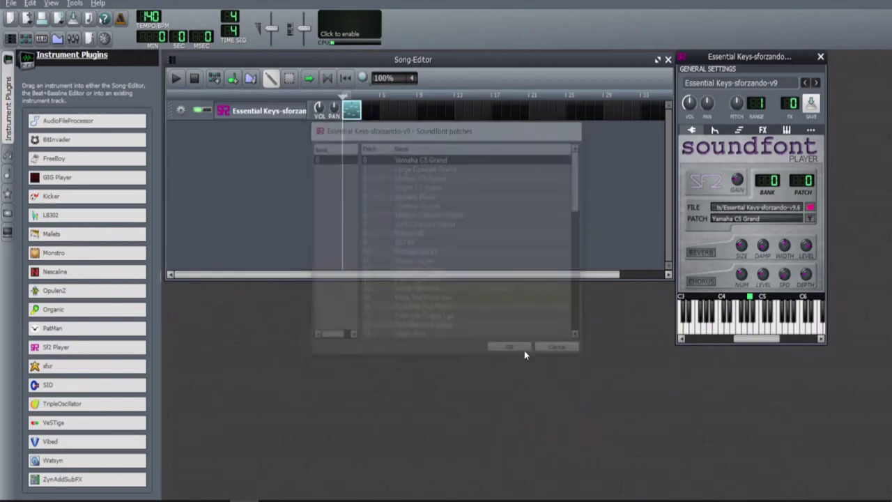
# - Close the Sf2 Player window and briefly play the song to hear the pattern with the Yamaha C5 Grand patch
pyautogui.click(820, 57)
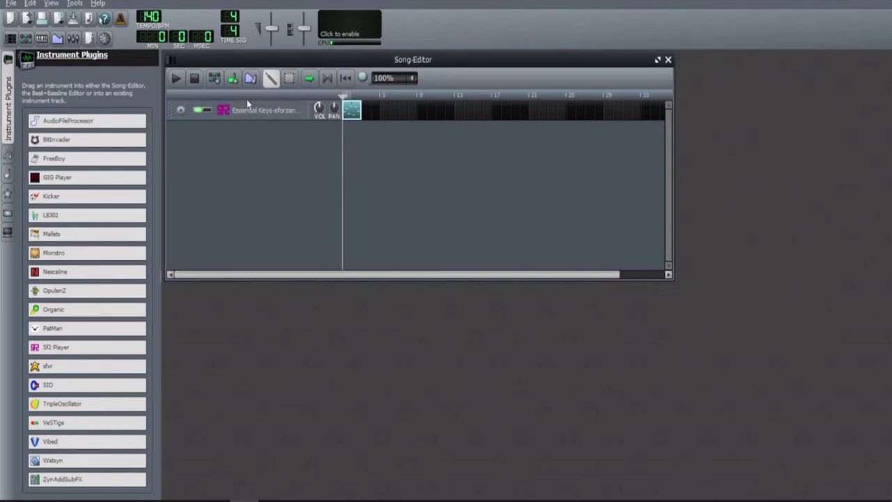
pyautogui.click(176, 79)
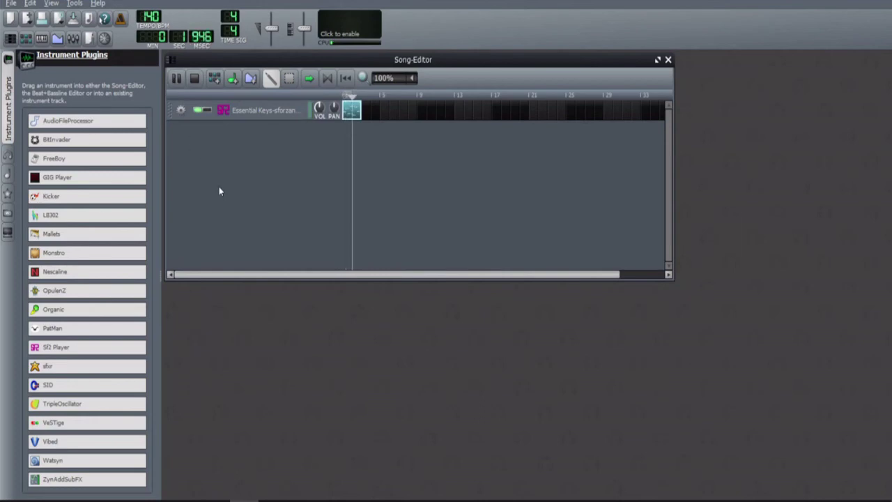
pyautogui.click(194, 79)
# - Reopen the Essential Keys track's instrument, set its patch to Small Pipe Organ, and briefly play the song to hear it
pyautogui.click(261, 110)
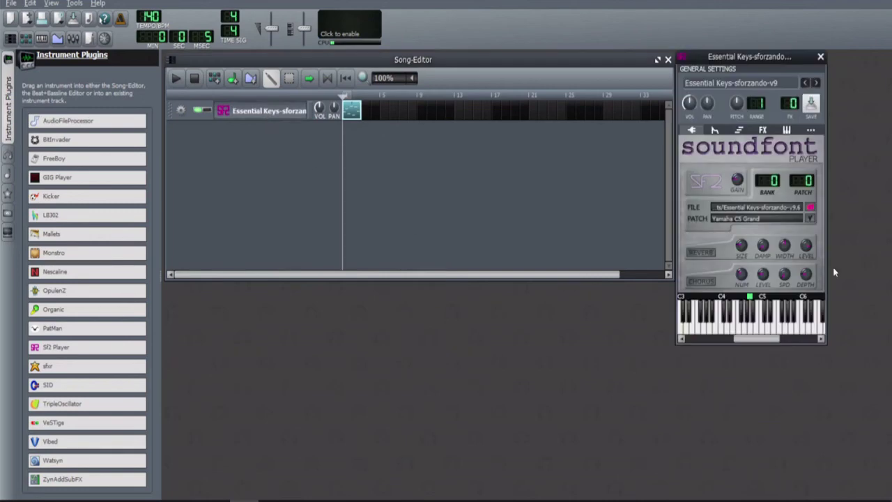
pyautogui.click(810, 218)
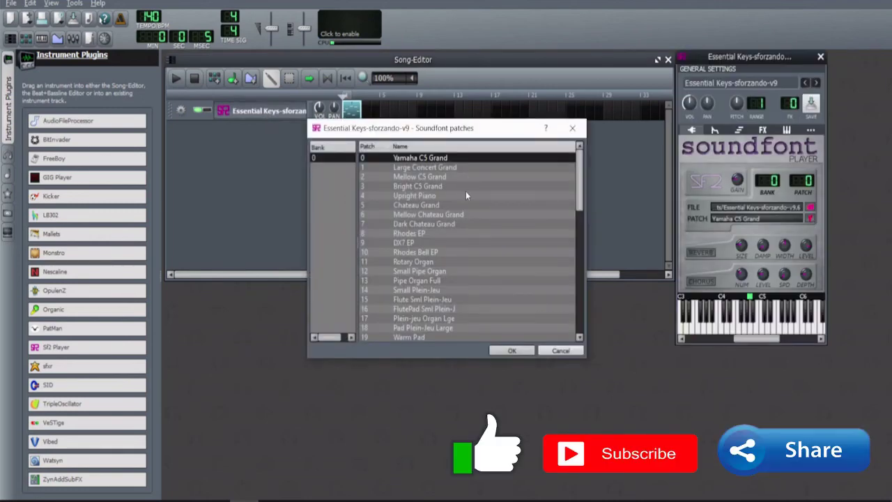
pyautogui.click(432, 273)
pyautogui.click(514, 352)
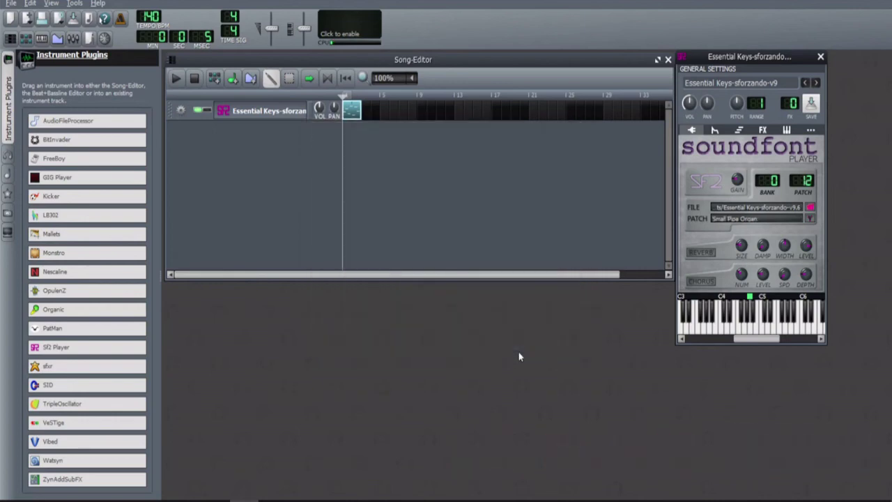
pyautogui.click(176, 79)
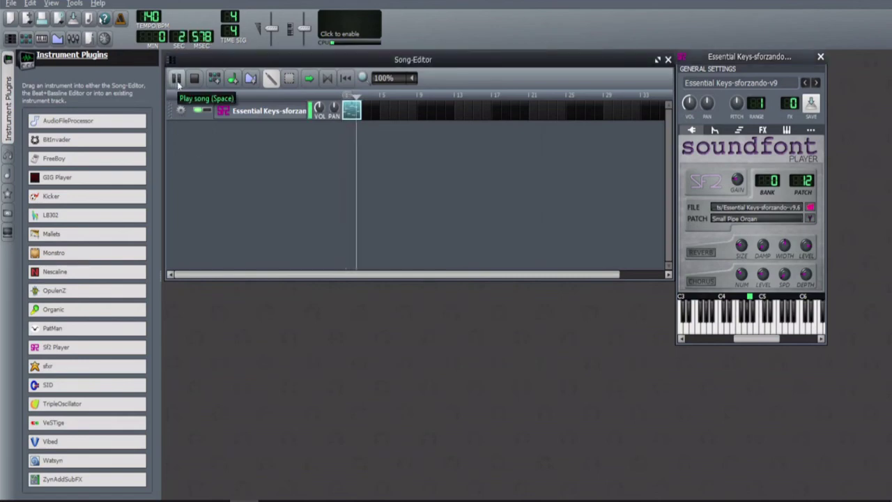
pyautogui.click(194, 79)
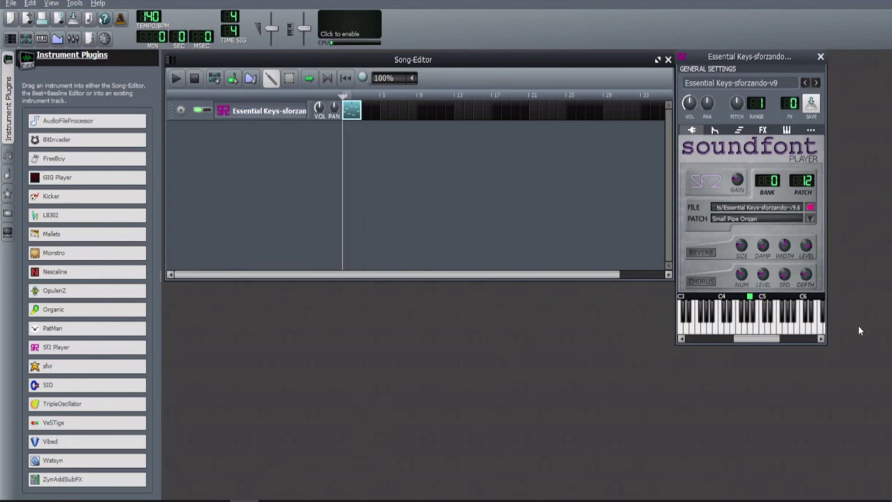